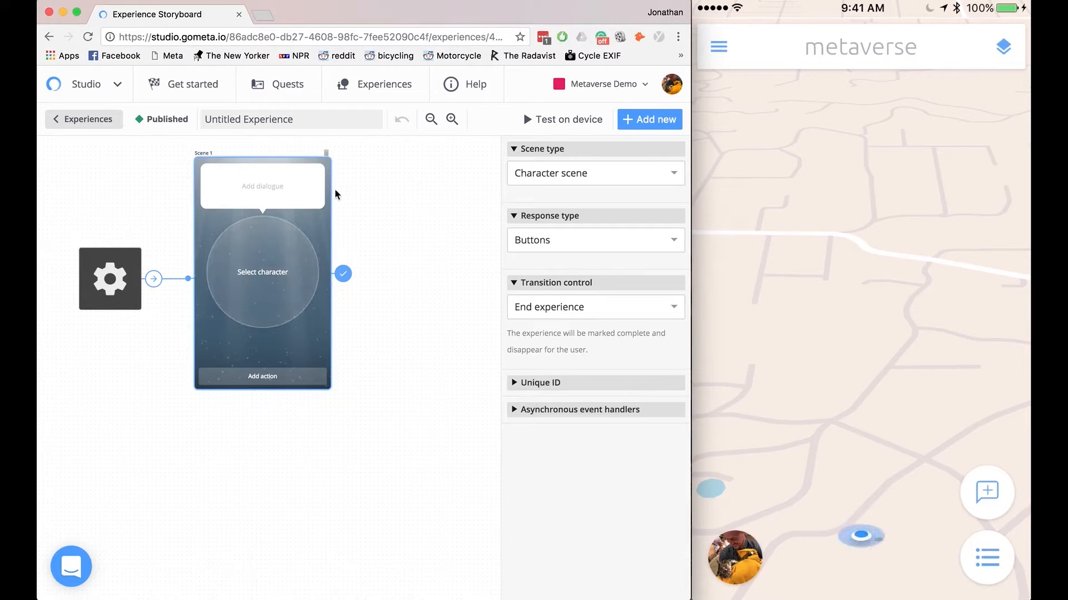
# Replace the existing Scene 1 with a new Text input scene, placed just beside the experience's settings block
pyautogui.click(326, 153)
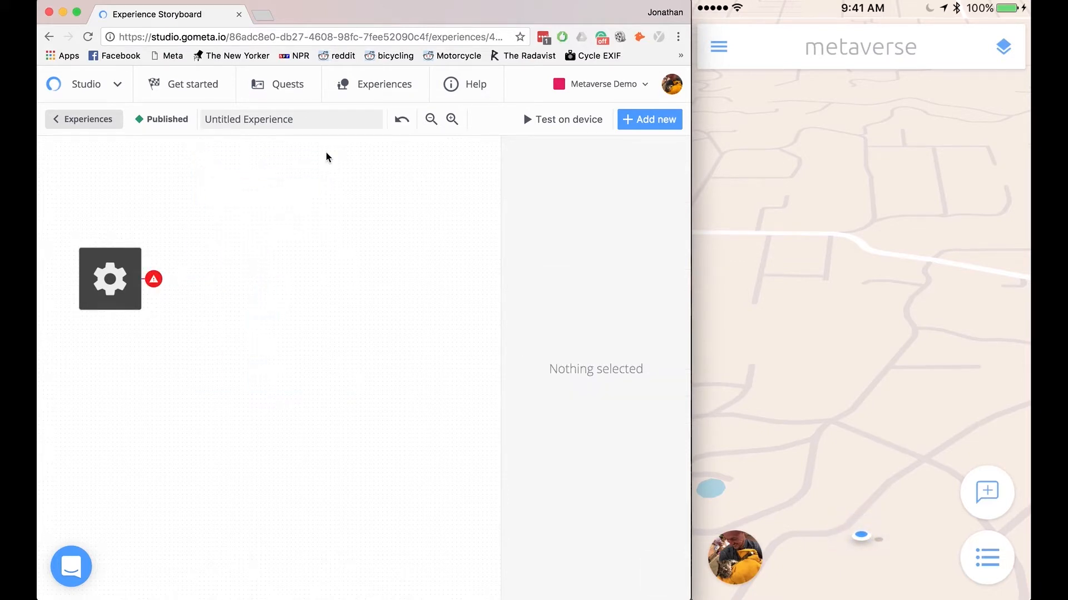
pyautogui.click(654, 123)
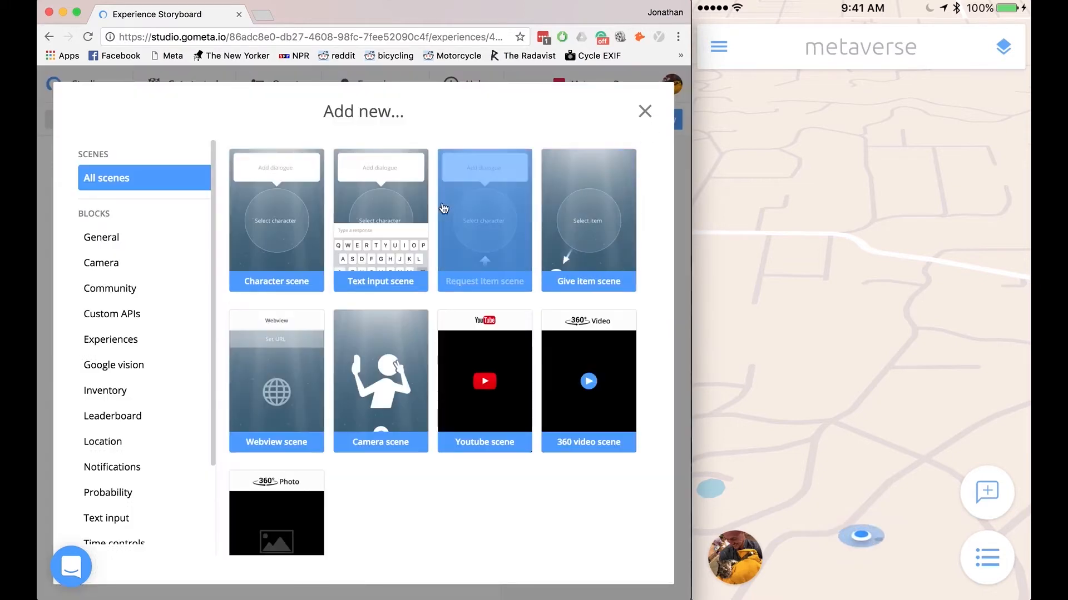
pyautogui.click(395, 232)
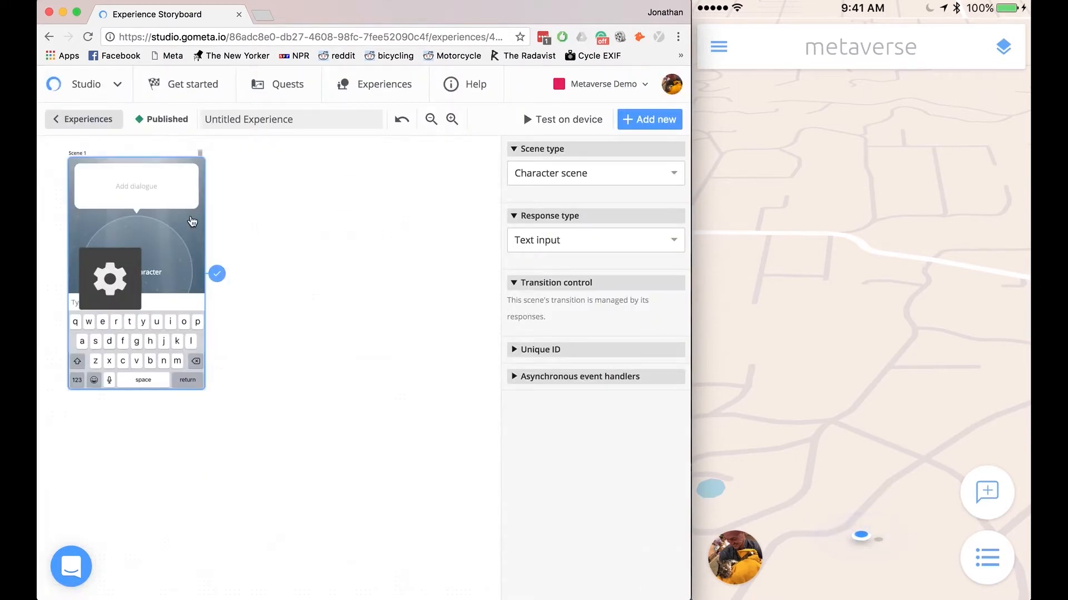
pyautogui.moveTo(190, 217); pyautogui.dragTo(300, 224)
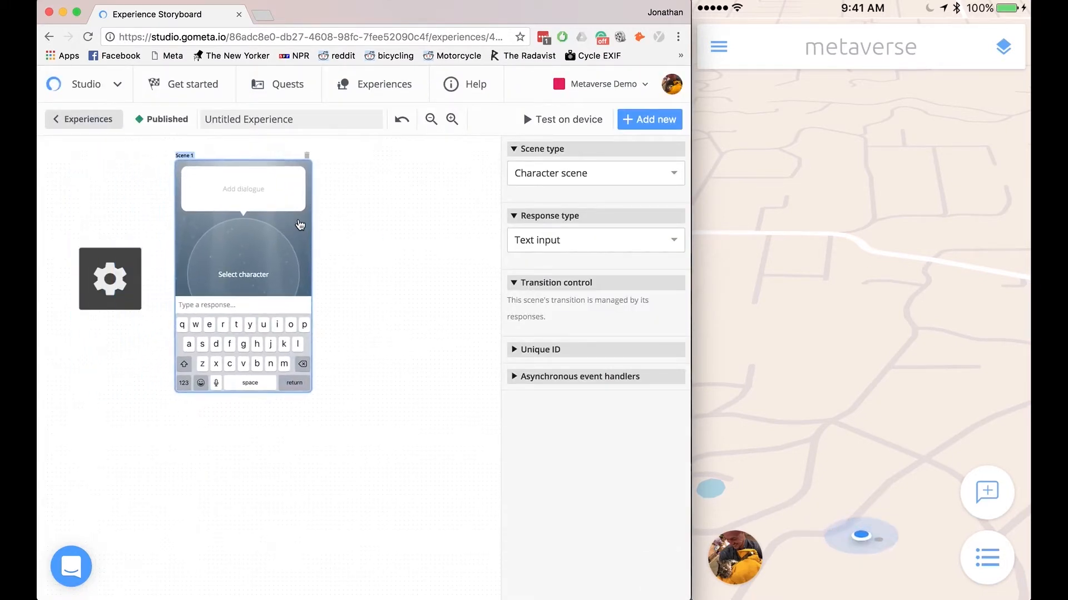
# Set the experience's initial scene to Scene 1
pyautogui.click(106, 274)
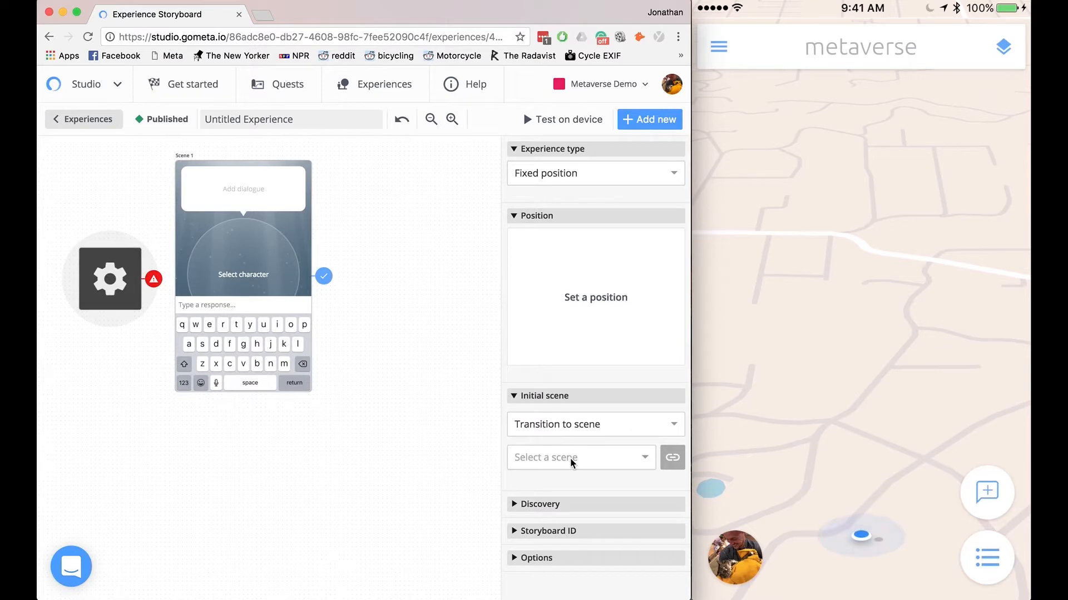
pyautogui.click(593, 457)
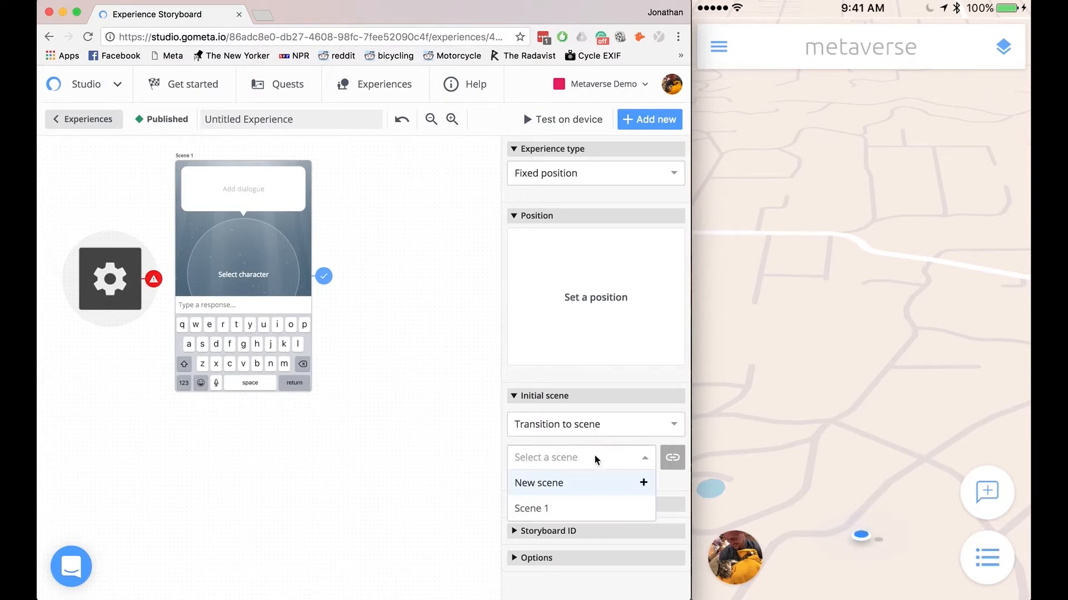
pyautogui.click(581, 507)
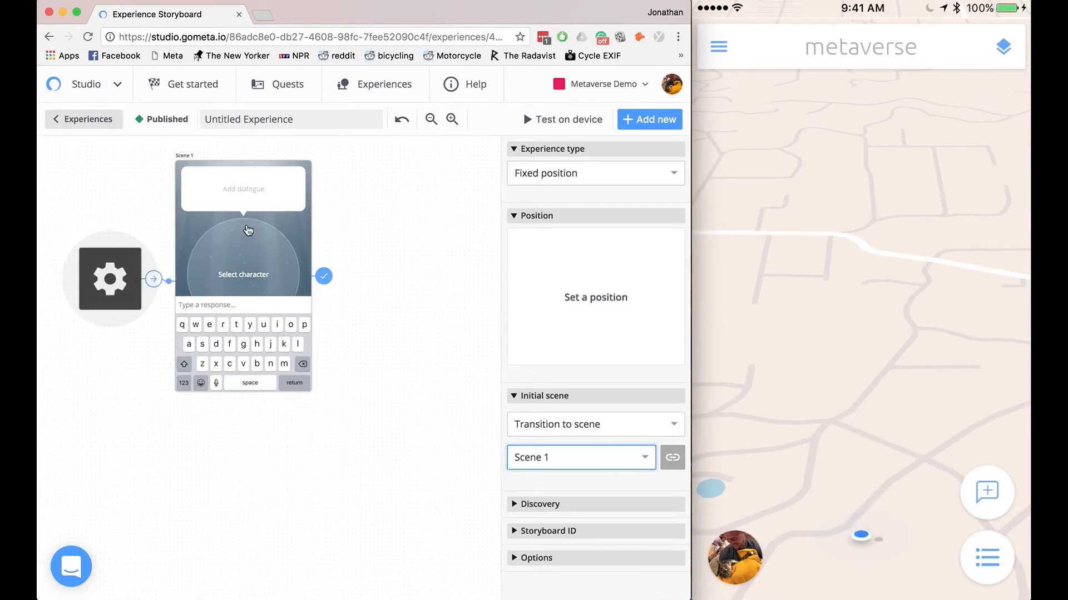
# Give Scene 1 the dialogue "Do you know the password?" and the TRS80 character
pyautogui.click(254, 192)
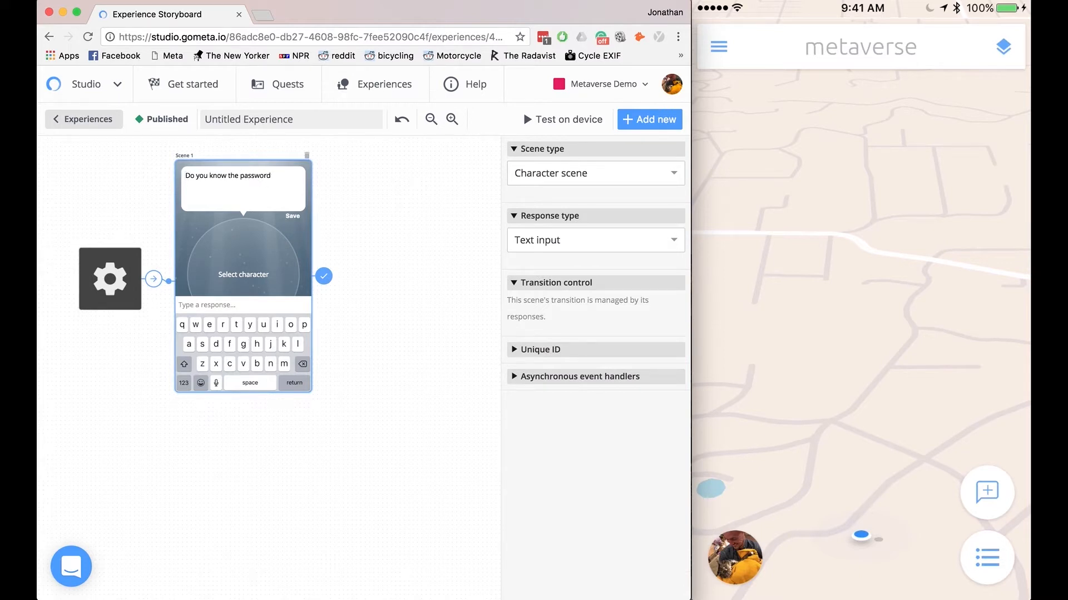
pyautogui.click(291, 217)
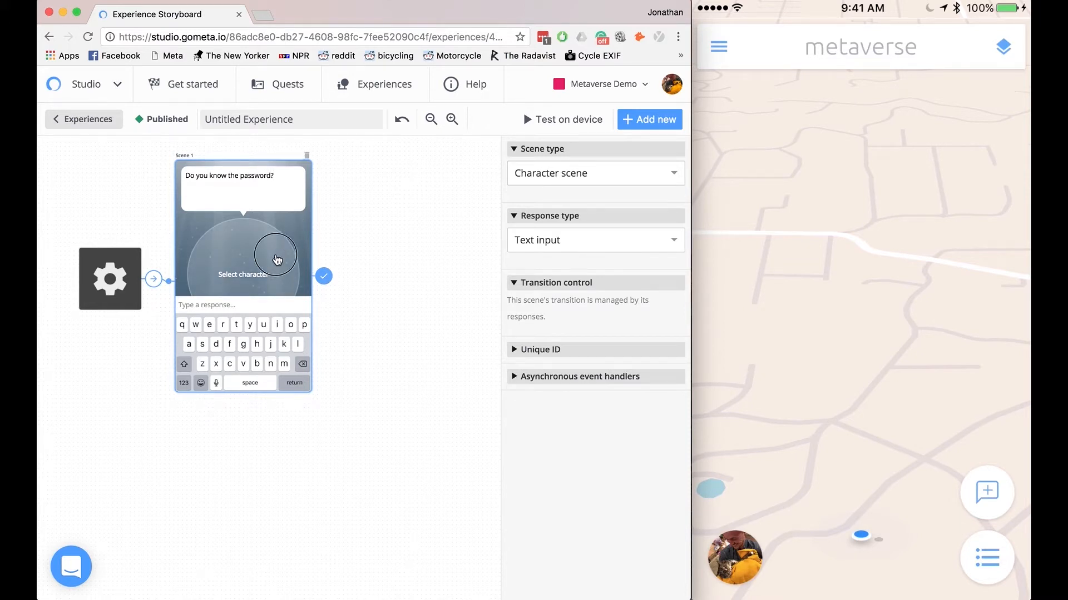
pyautogui.click(278, 259)
pyautogui.click(593, 261)
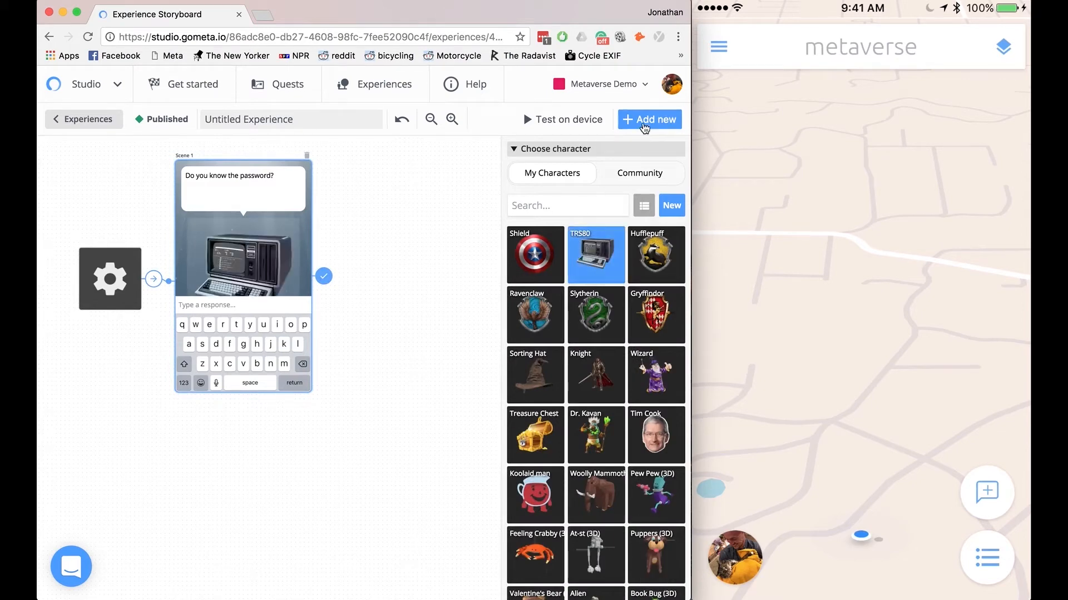
# Add a Response contains block from the Text input blocks
pyautogui.click(647, 122)
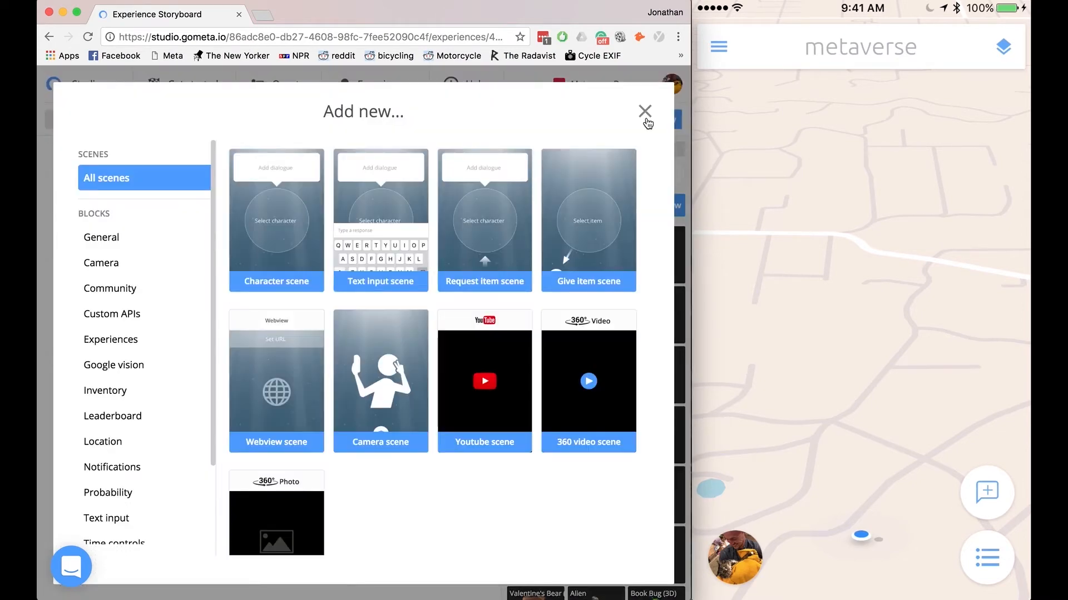
pyautogui.click(115, 521)
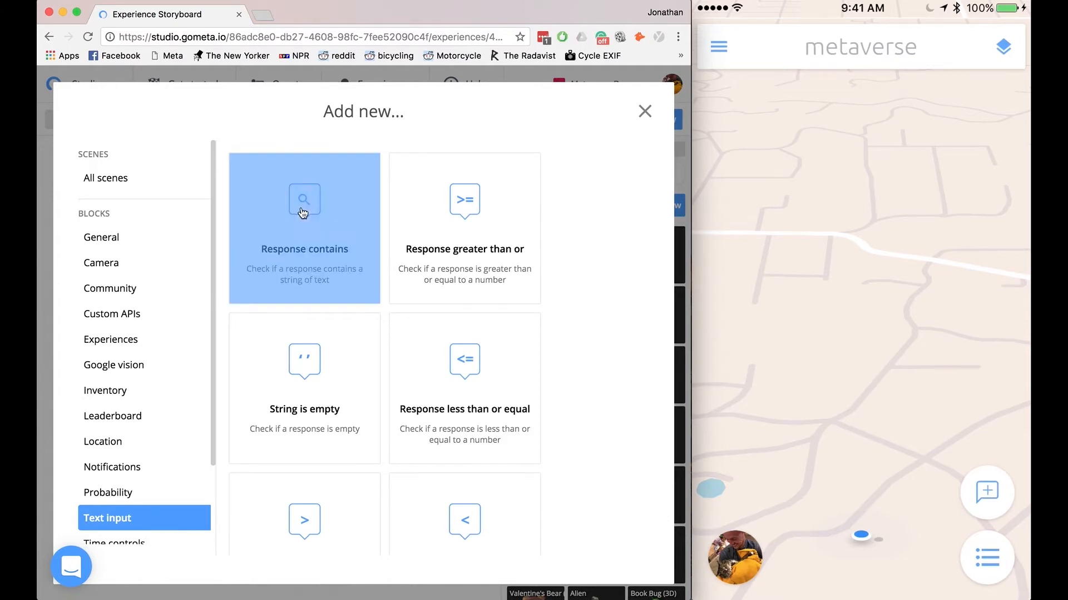
pyautogui.click(322, 247)
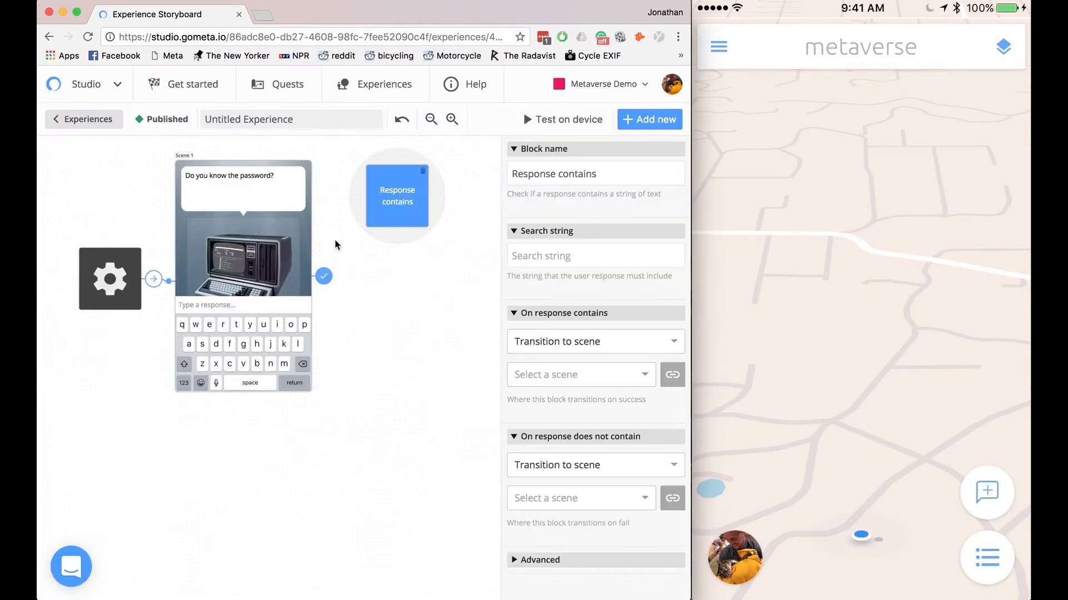
# Set the Response contains block's search string to "Panda" and place the block level with Scene 1's output
pyautogui.click(535, 259)
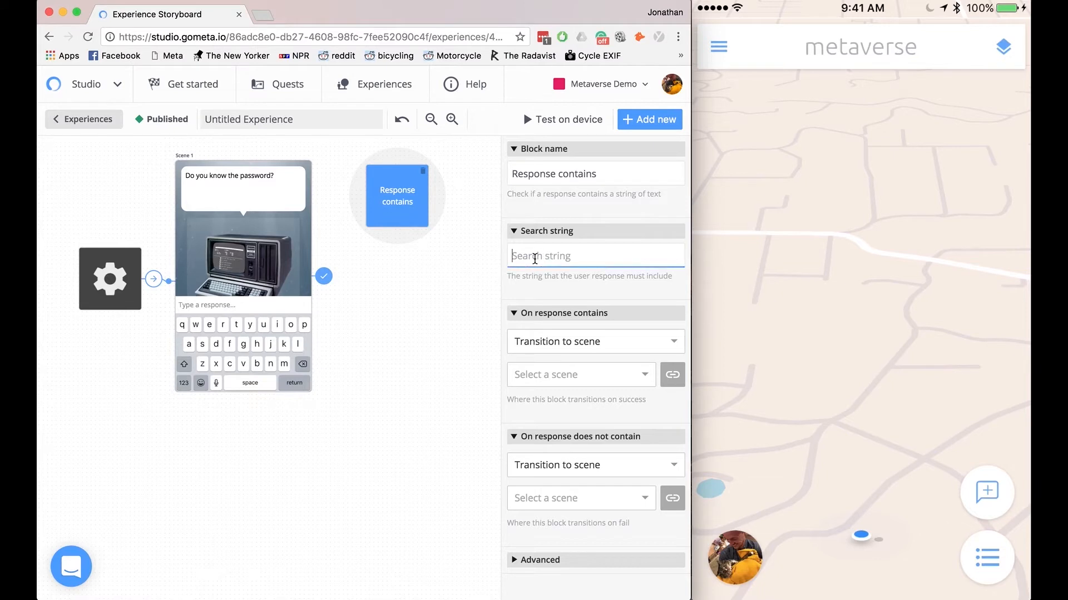
pyautogui.write('p')
pyautogui.press('BackSpace')
pyautogui.write('Panda')
pyautogui.press('Return')
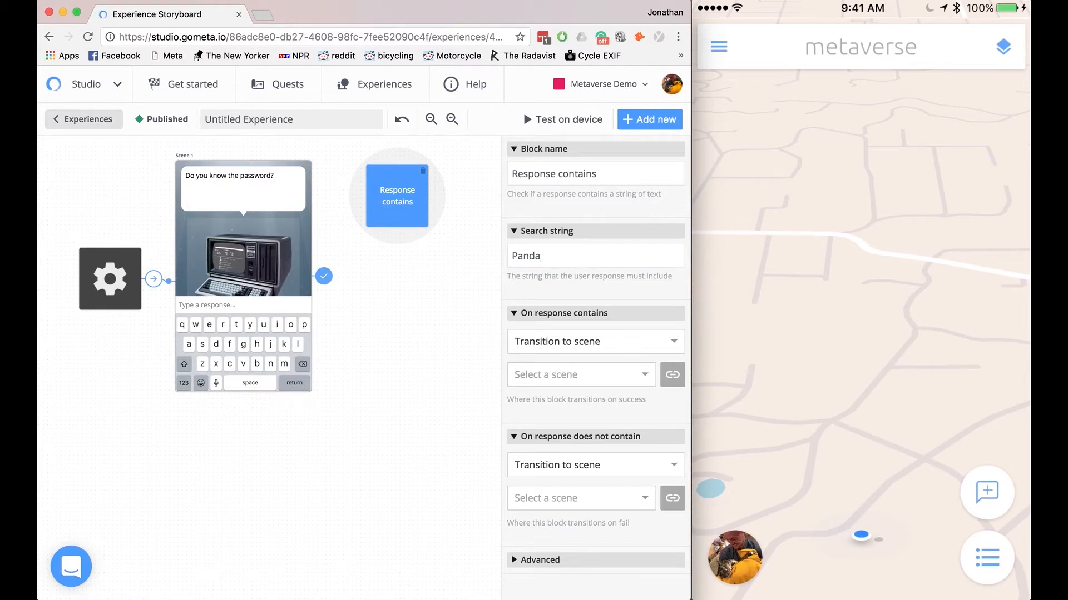
pyautogui.moveTo(391, 228); pyautogui.dragTo(400, 307)
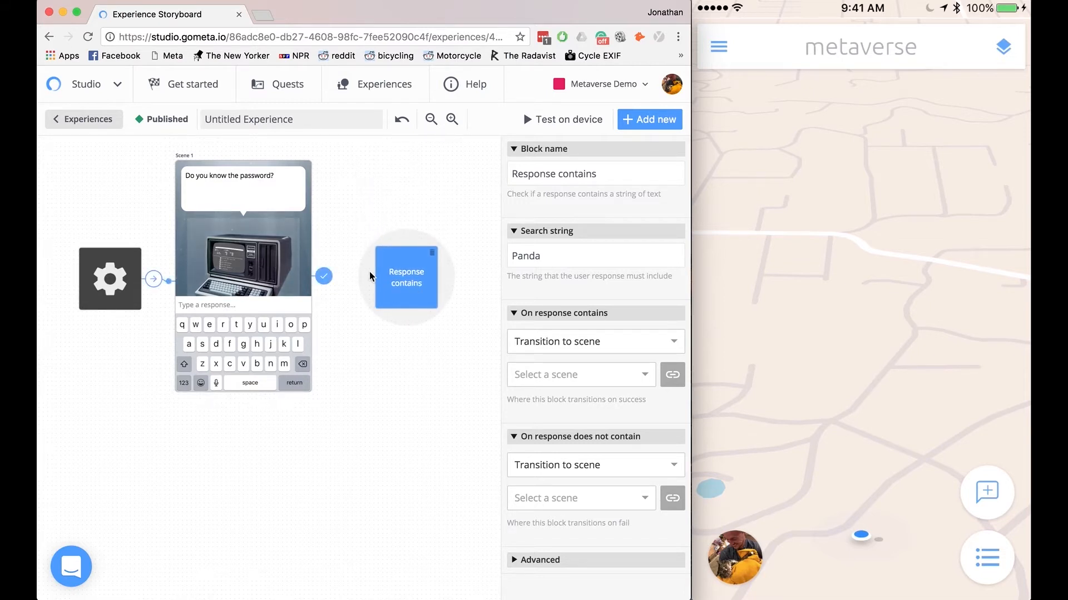
# Make Scene 1's text response transition to the Response contains block
pyautogui.click(249, 315)
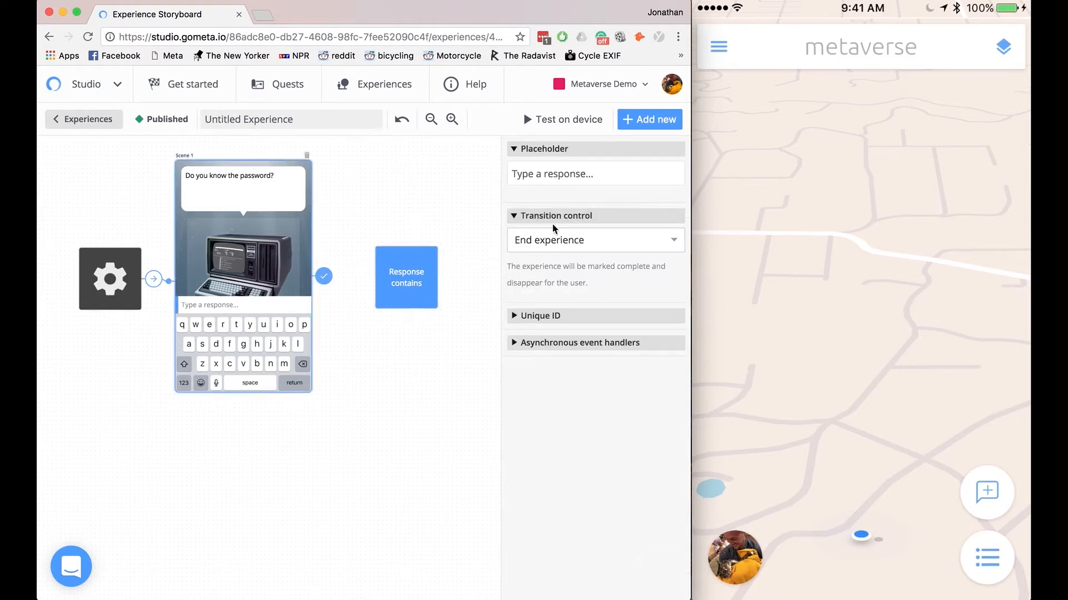
pyautogui.click(568, 242)
pyautogui.click(567, 291)
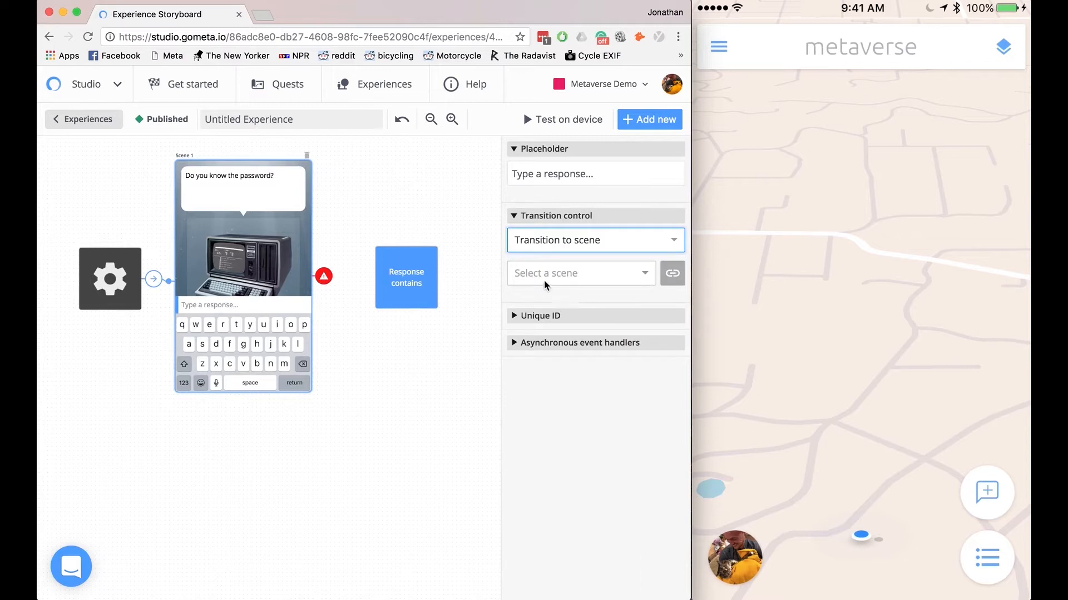
pyautogui.click(549, 241)
pyautogui.click(556, 313)
pyautogui.click(556, 285)
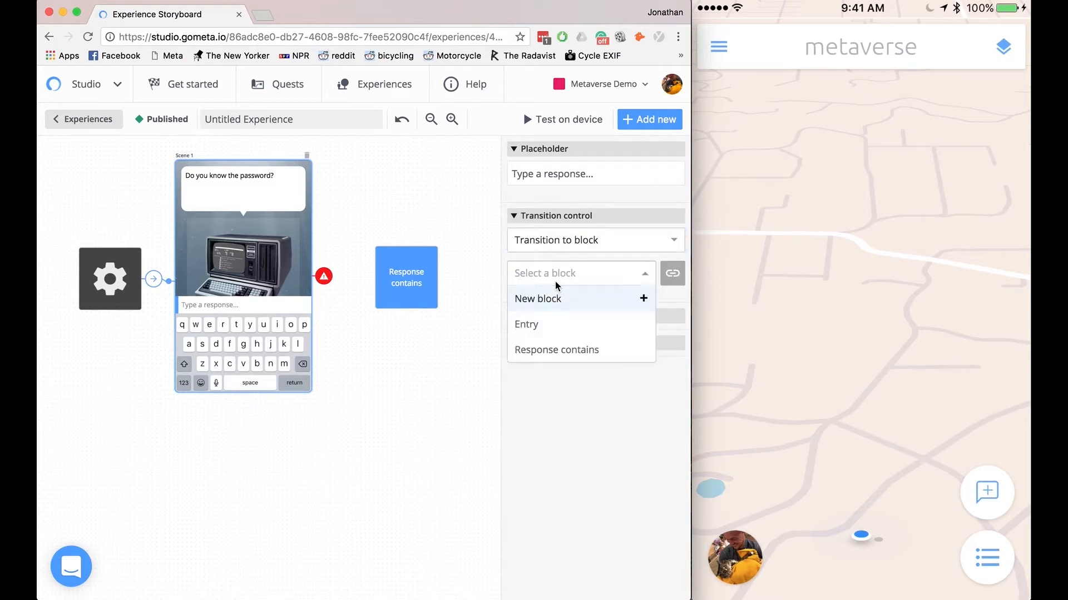
pyautogui.click(557, 349)
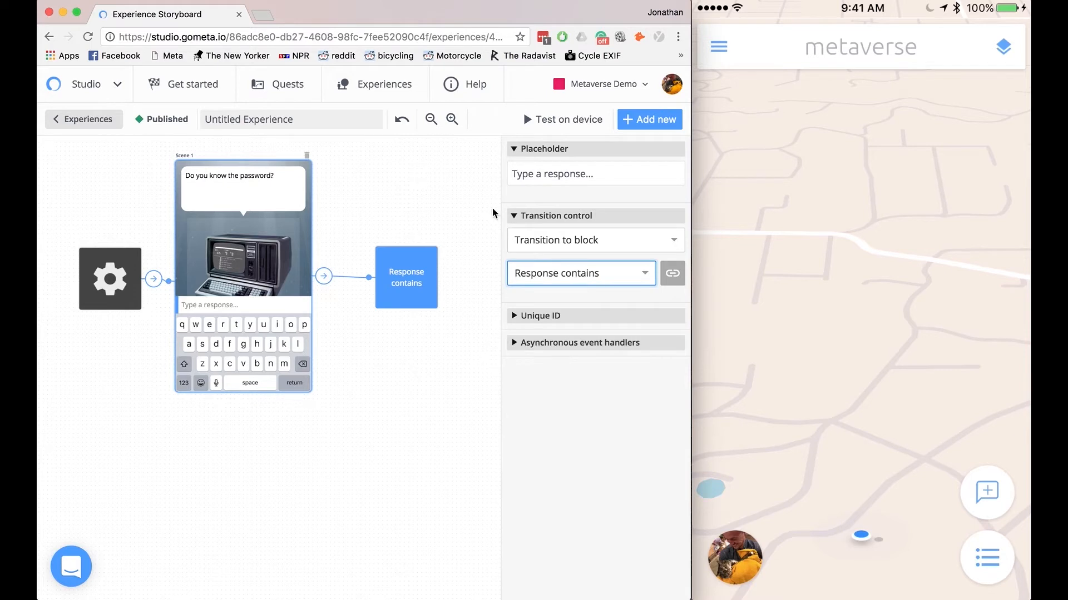
# Add a Character scene and place it on the far side of the Response contains block from Scene 1
pyautogui.click(404, 263)
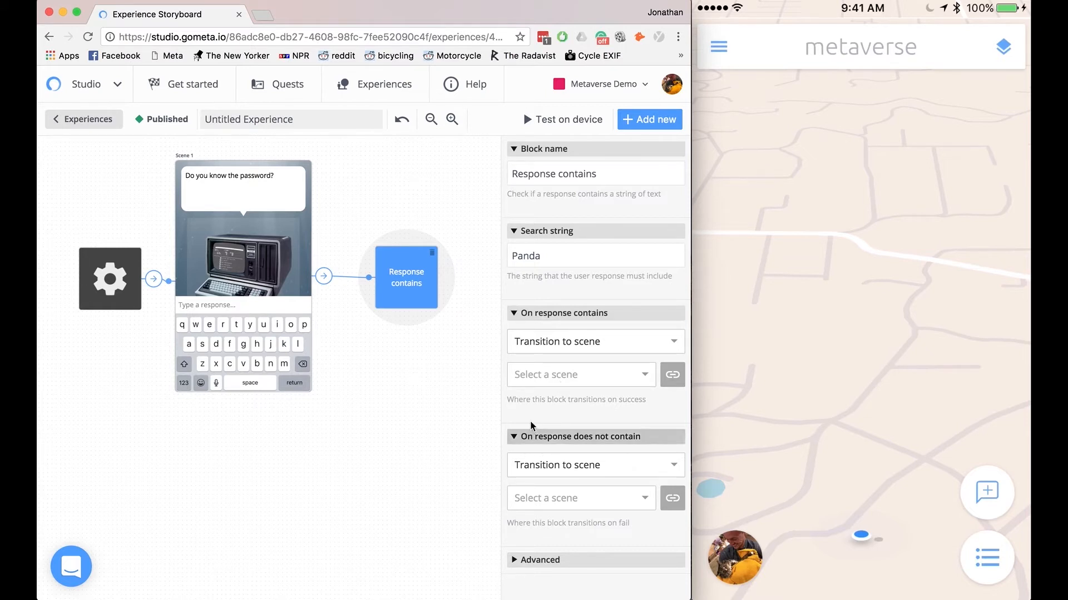
pyautogui.hscroll(5, 330, 359)
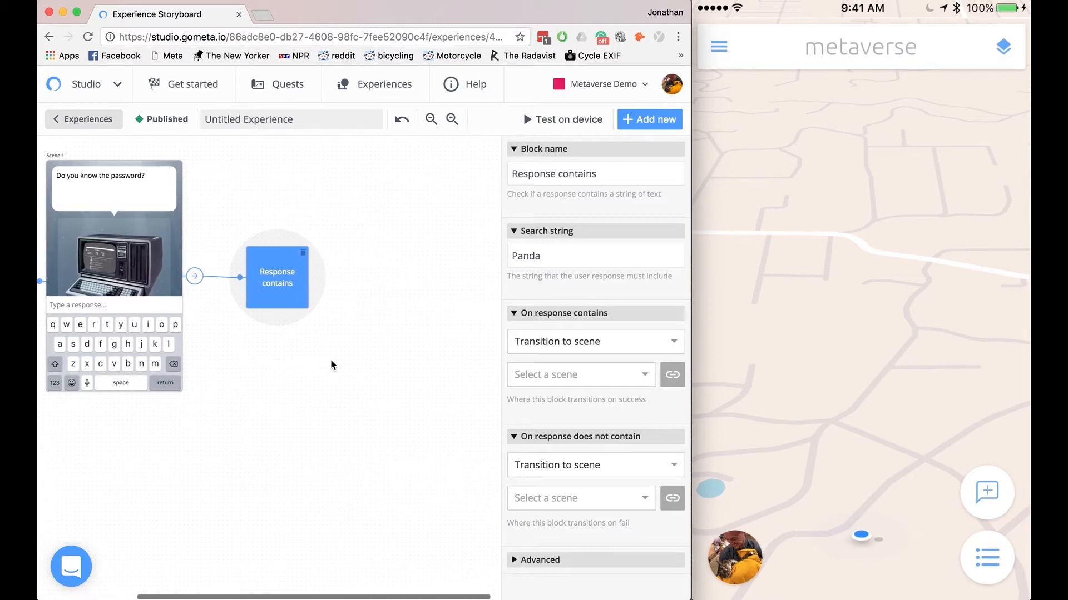
pyautogui.click(640, 123)
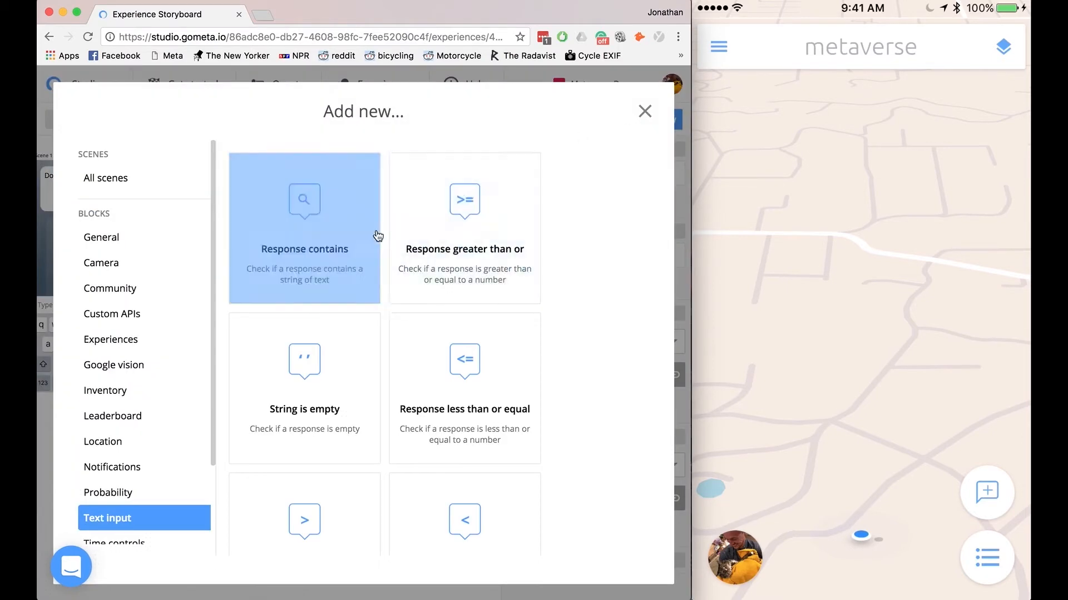
pyautogui.click(155, 179)
pyautogui.click(268, 217)
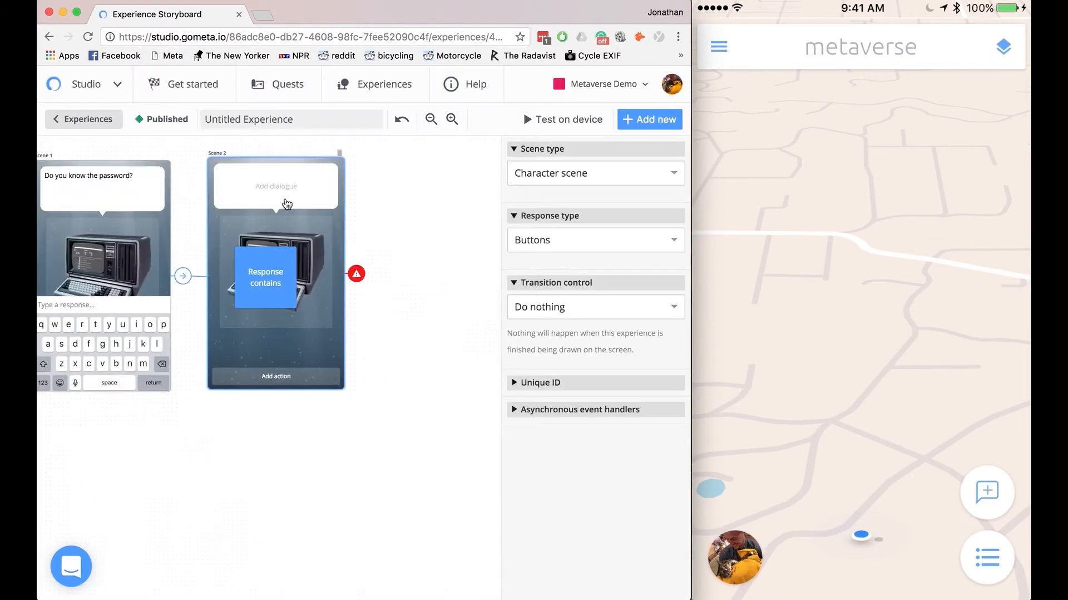
pyautogui.moveTo(303, 217); pyautogui.dragTo(447, 225)
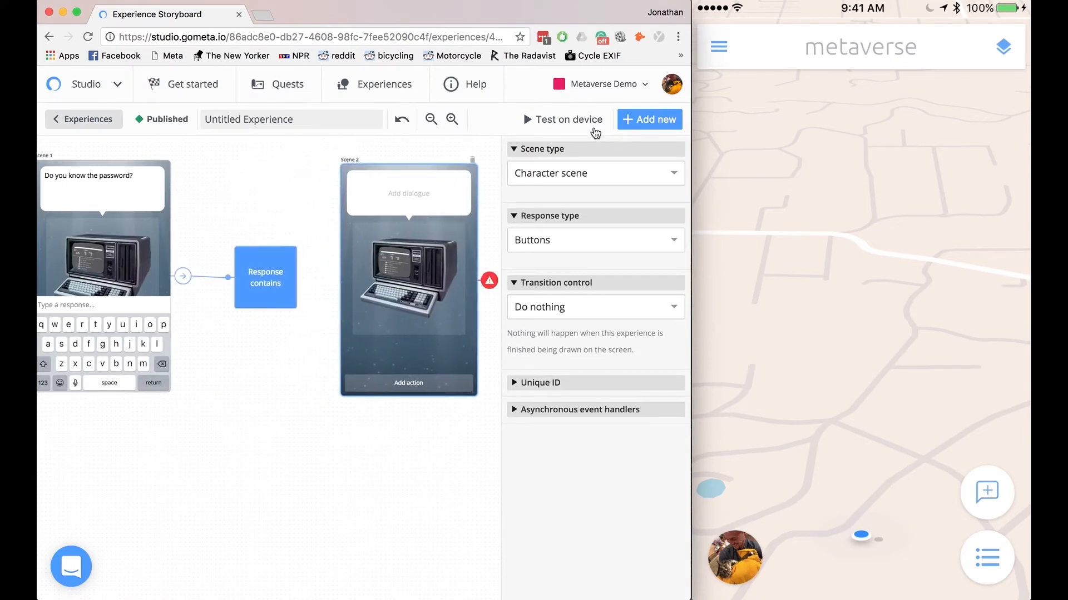
# Add another Character scene and place it directly below Scene 2
pyautogui.click(635, 119)
pyautogui.click(258, 231)
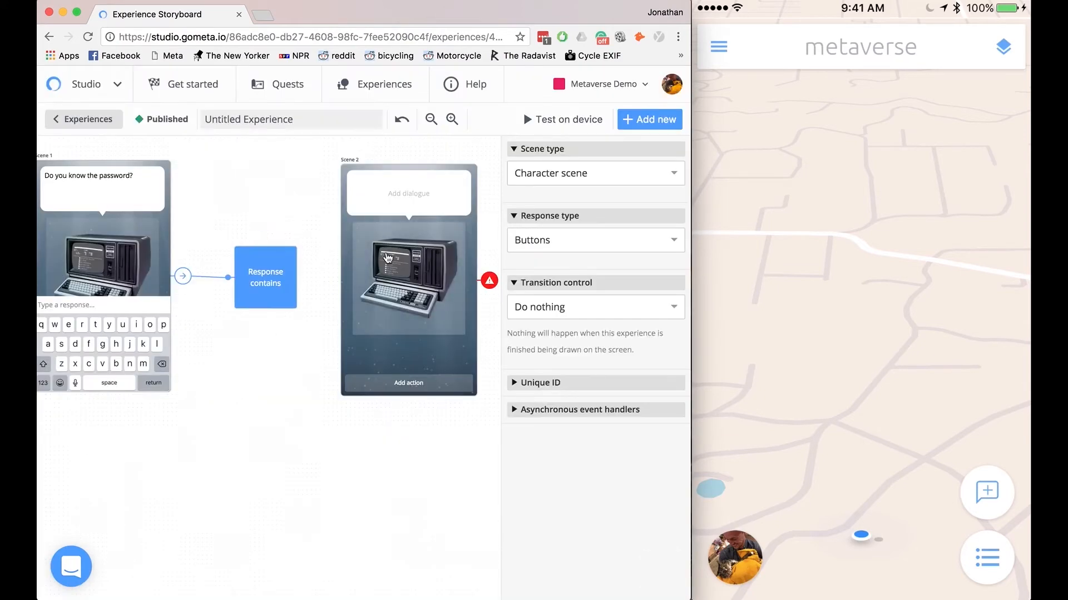
pyautogui.moveTo(433, 363); pyautogui.dragTo(270, 596)
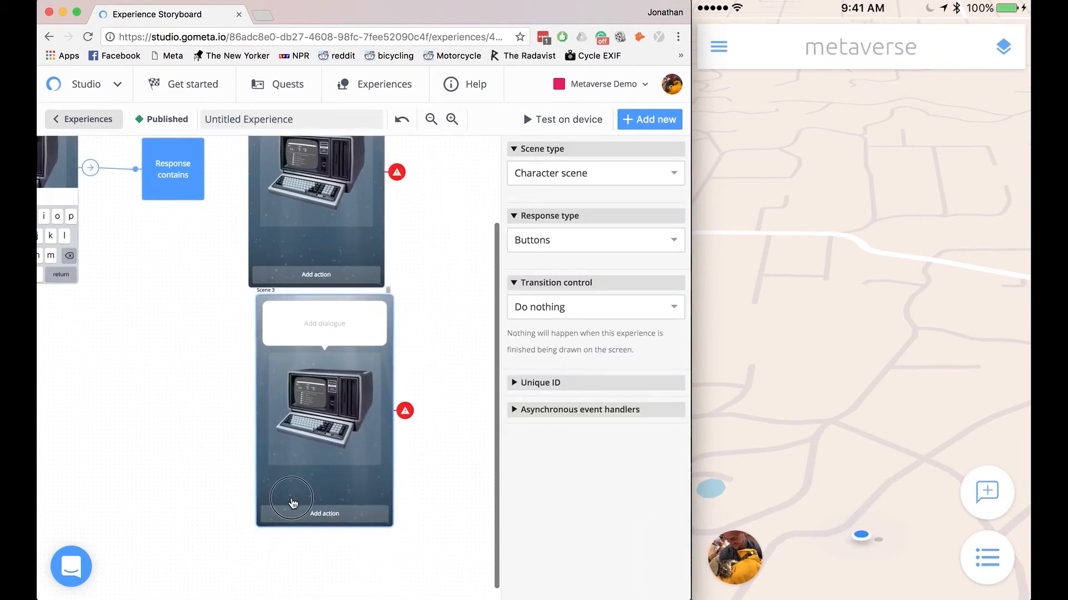
pyautogui.scroll(4, 367, 439)
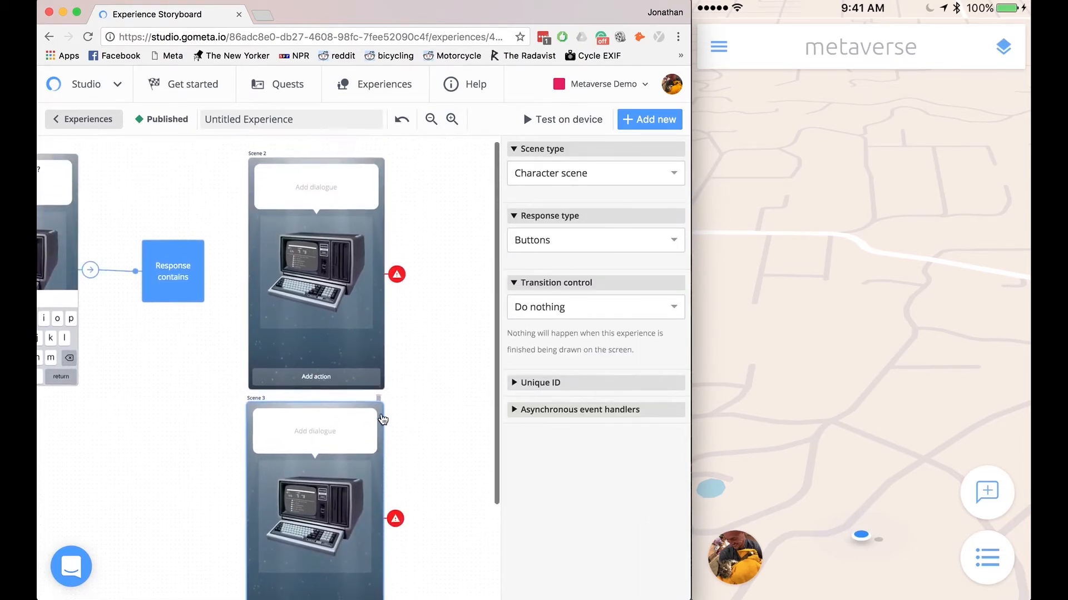
# Give Scene 2 the dialogue "That's right. Welcome to the secret society." and an action button that ends the experience
pyautogui.click(319, 203)
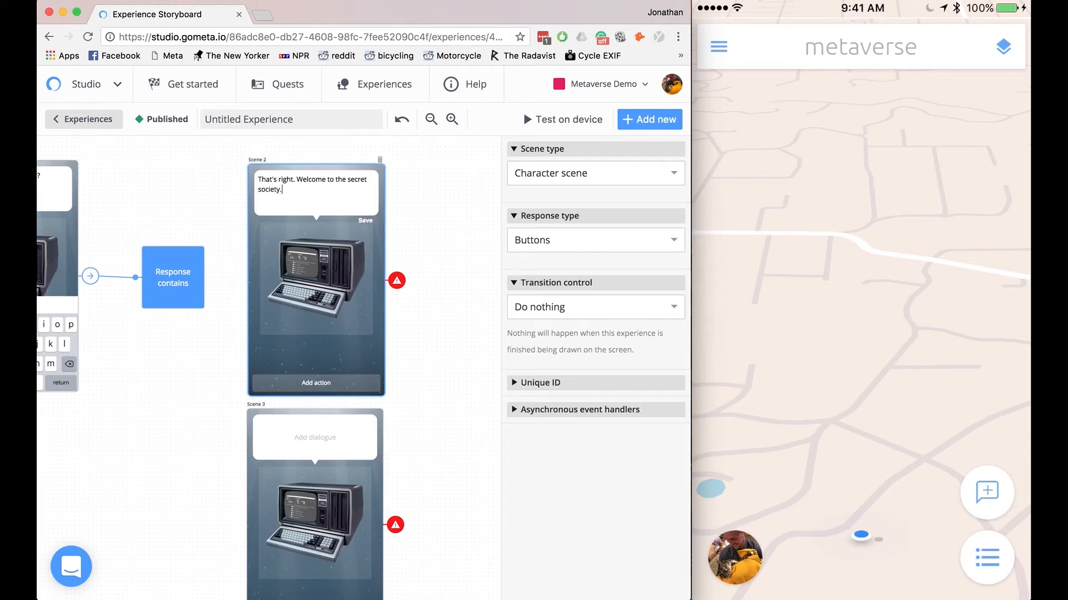
pyautogui.click(366, 221)
pyautogui.click(346, 386)
pyautogui.click(543, 239)
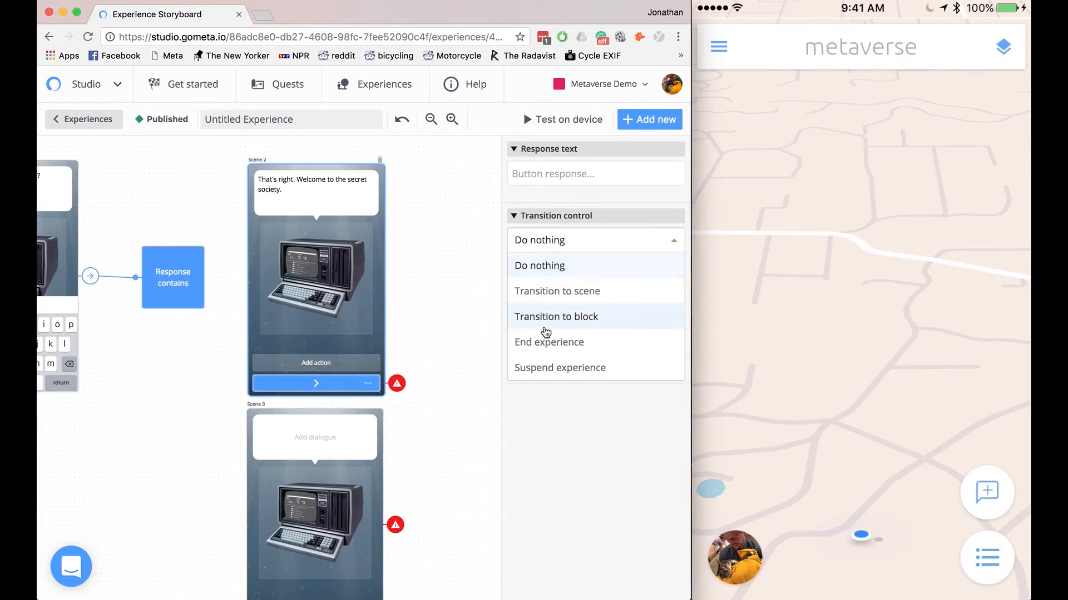
pyautogui.click(546, 343)
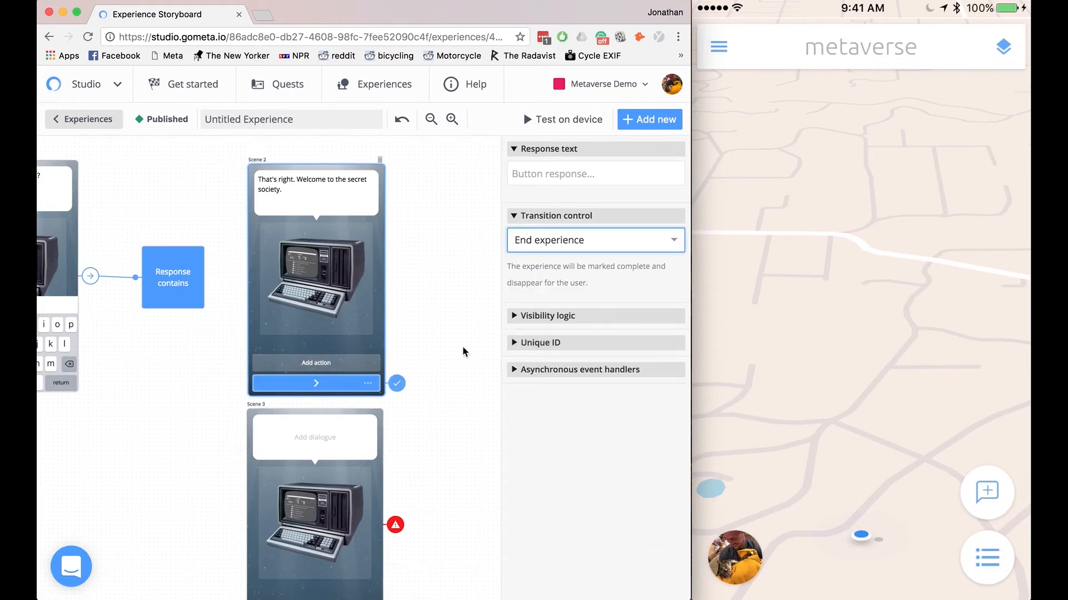
# Give Scene 3 the dialogue "That's not it. Nothing to see here. Goodbye." and save it
pyautogui.scroll(-3, 463, 349)
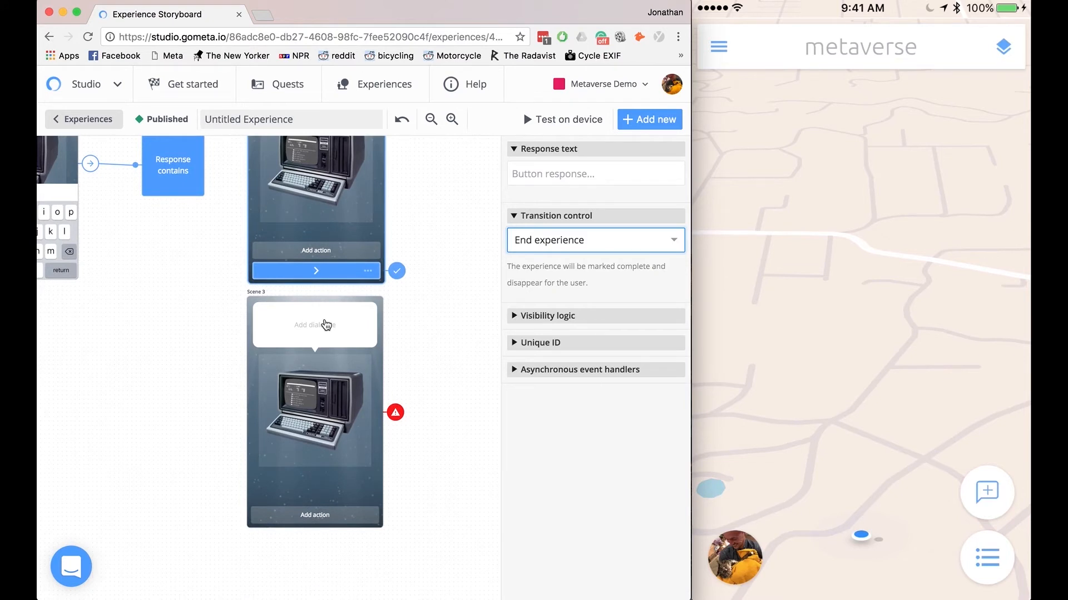
pyautogui.click(326, 326)
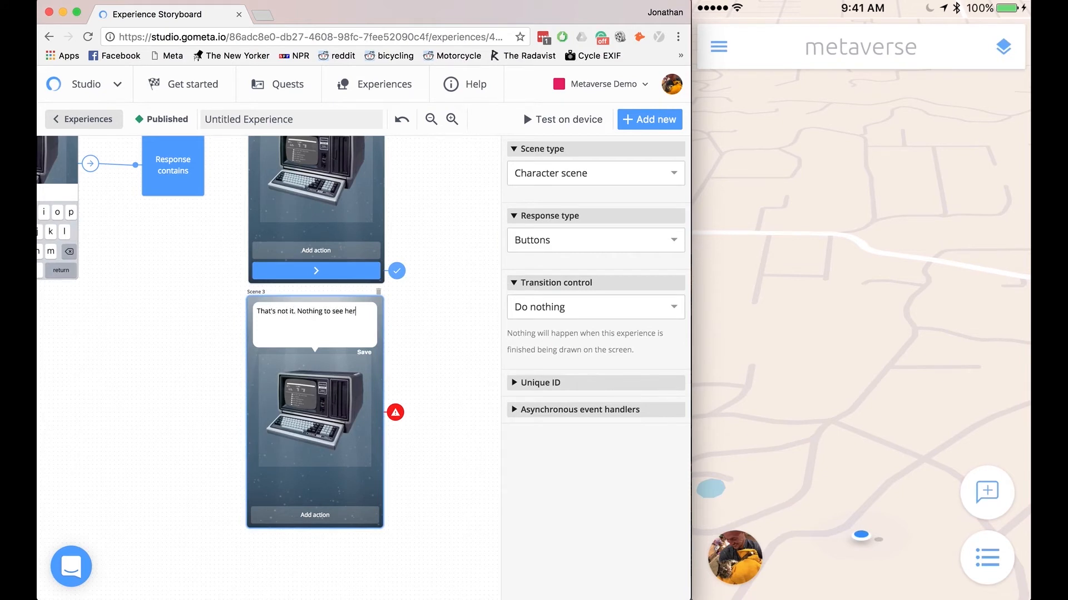
pyautogui.write('odbye.')
pyautogui.click(361, 353)
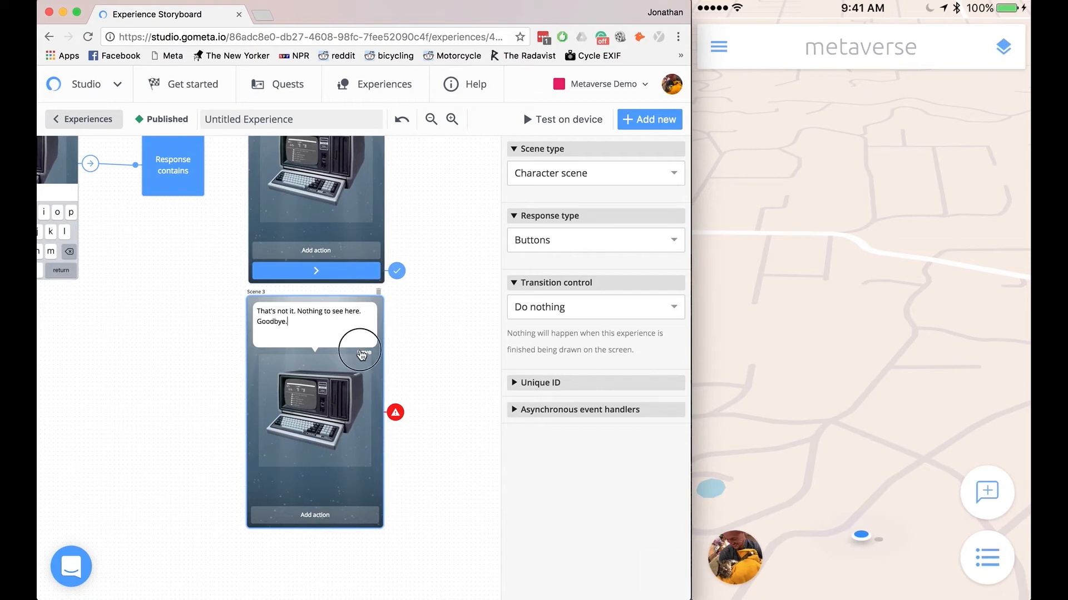
# Add an action button to Scene 3 with the response text "Ok, goodbye" that ends the experience
pyautogui.click(338, 516)
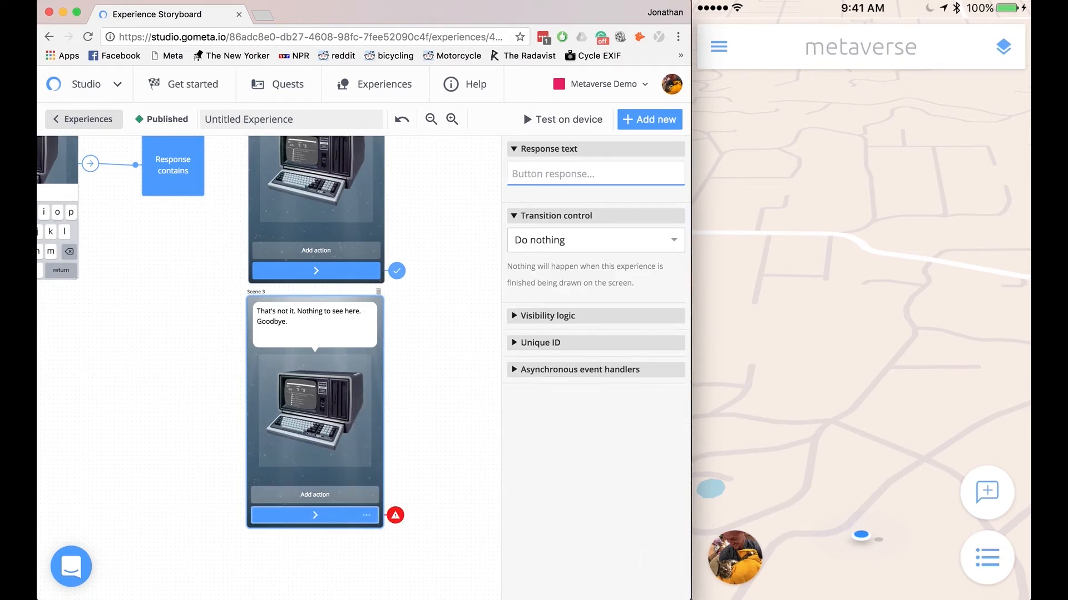
pyautogui.write('Ok, good')
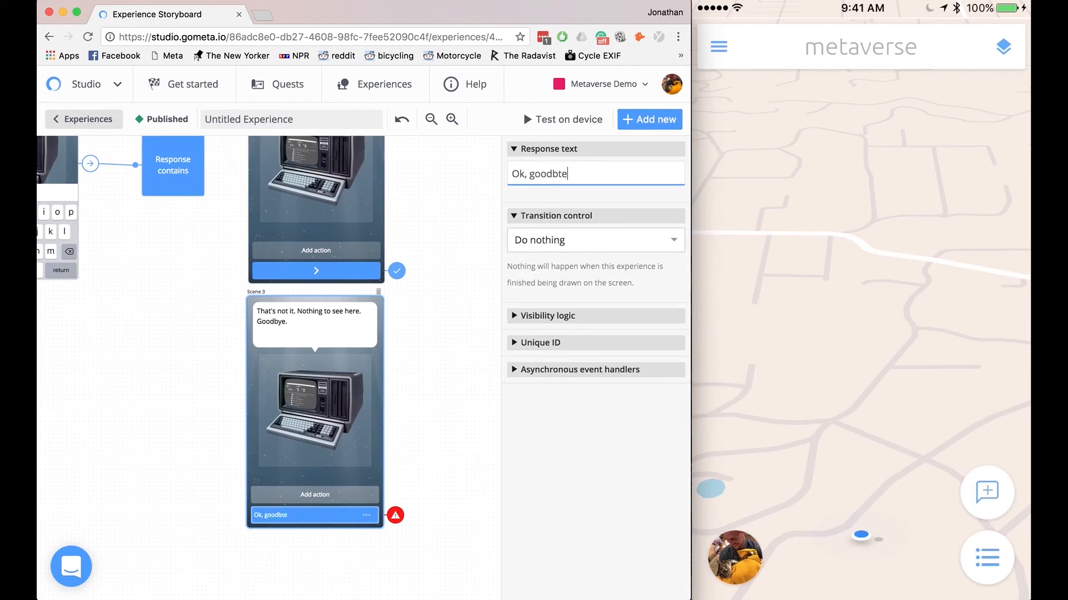
pyautogui.write('bye')
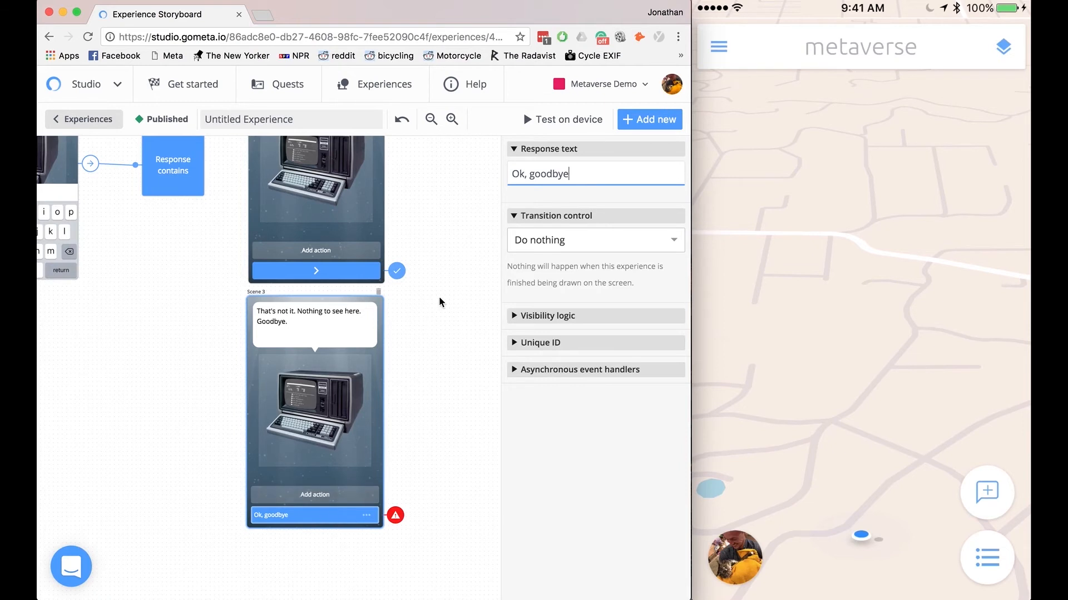
pyautogui.click(551, 239)
pyautogui.click(551, 341)
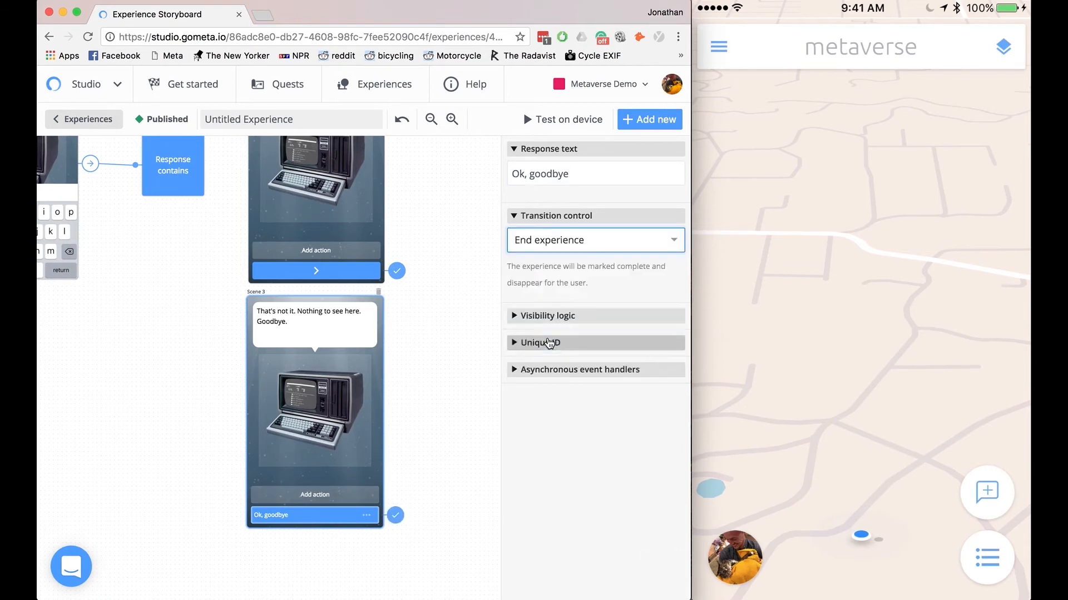
# Make the Response contains block transition to Scene 2 when the response contains the search string and to Scene 3 when it does not
pyautogui.scroll(3, 281, 417)
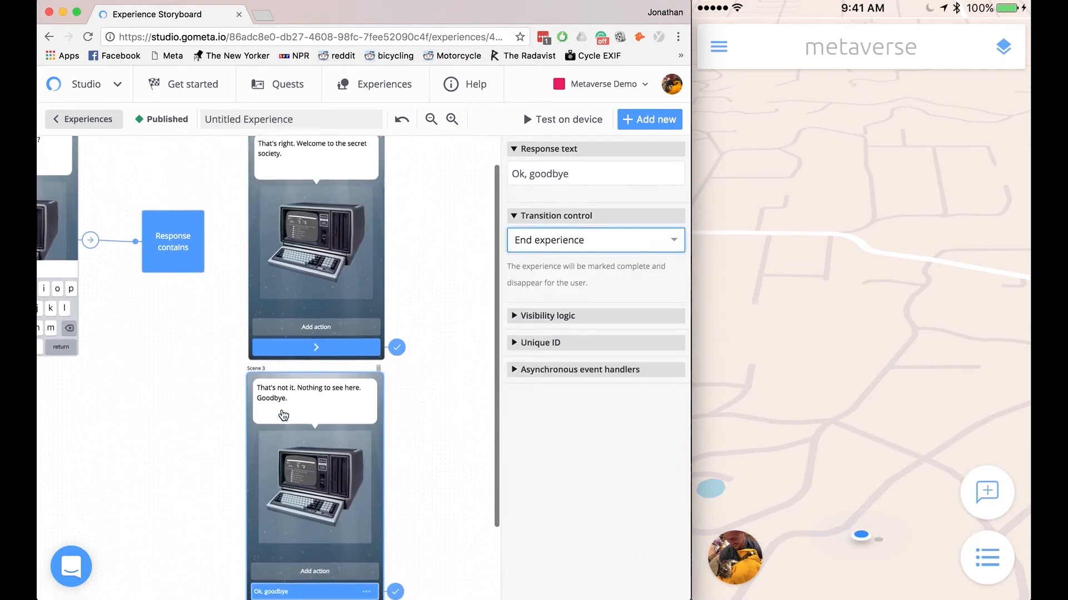
pyautogui.click(174, 267)
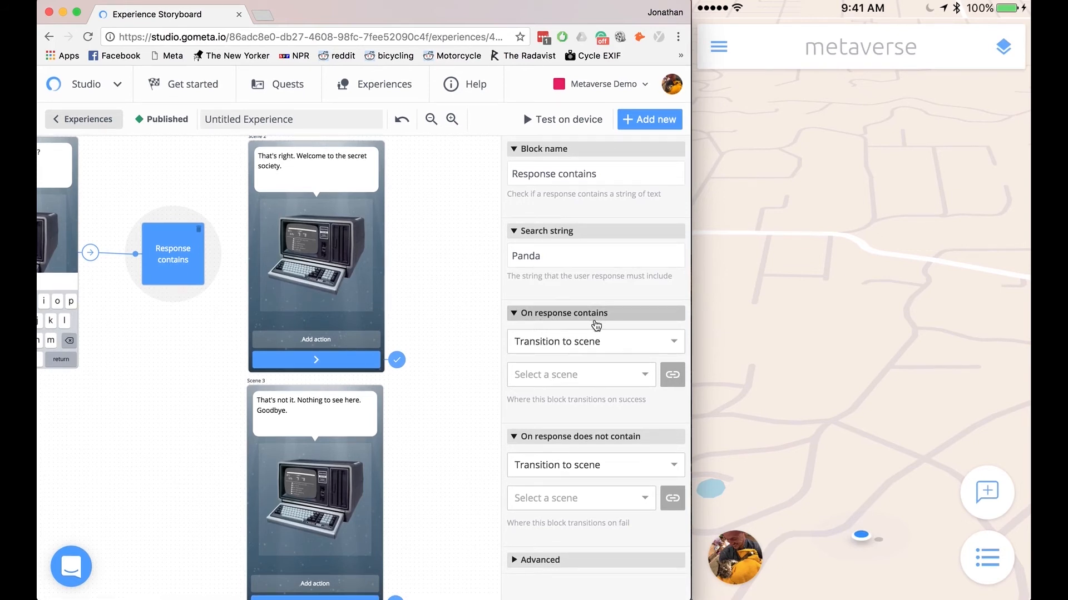
pyautogui.click(585, 375)
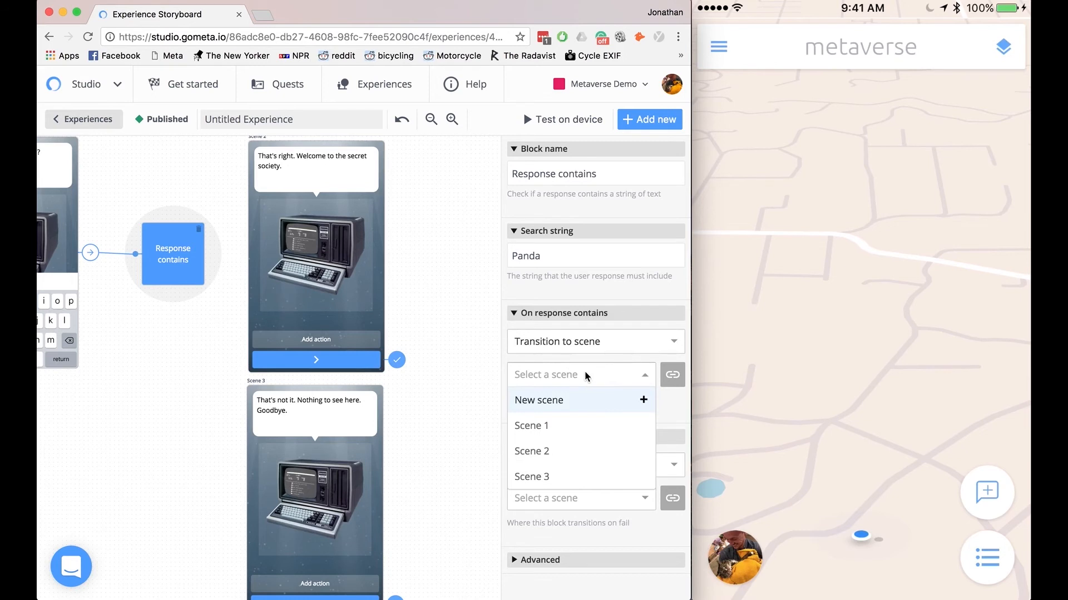
pyautogui.click(581, 450)
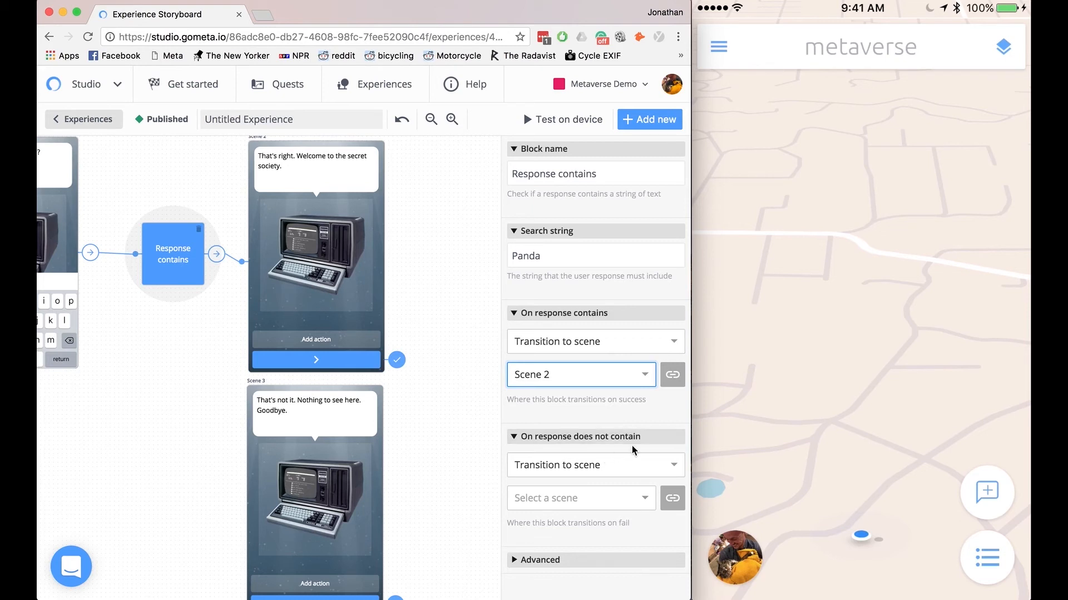
pyautogui.click(619, 503)
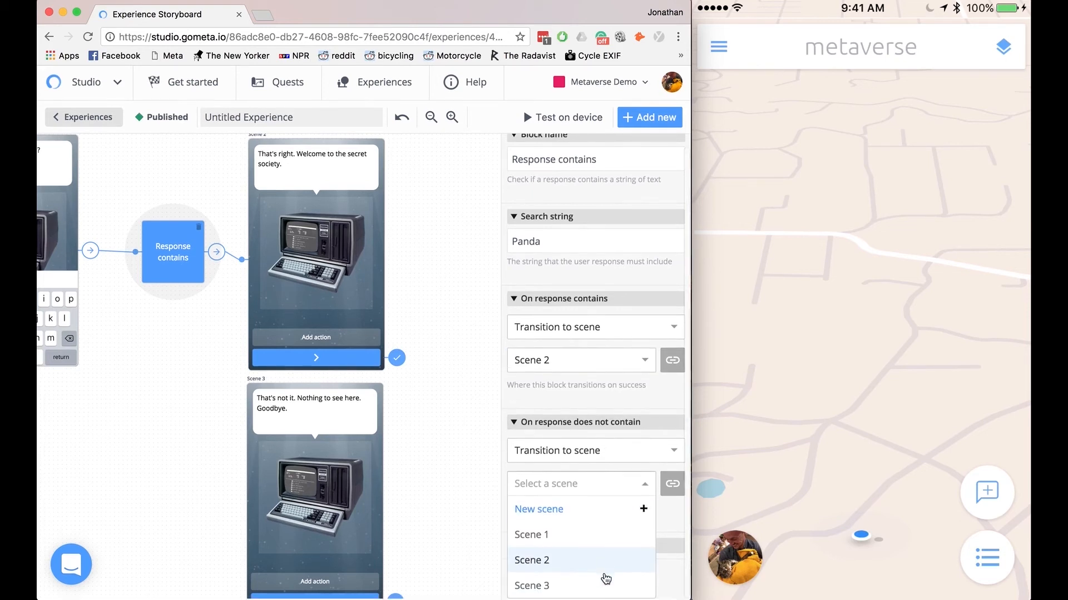
pyautogui.click(589, 586)
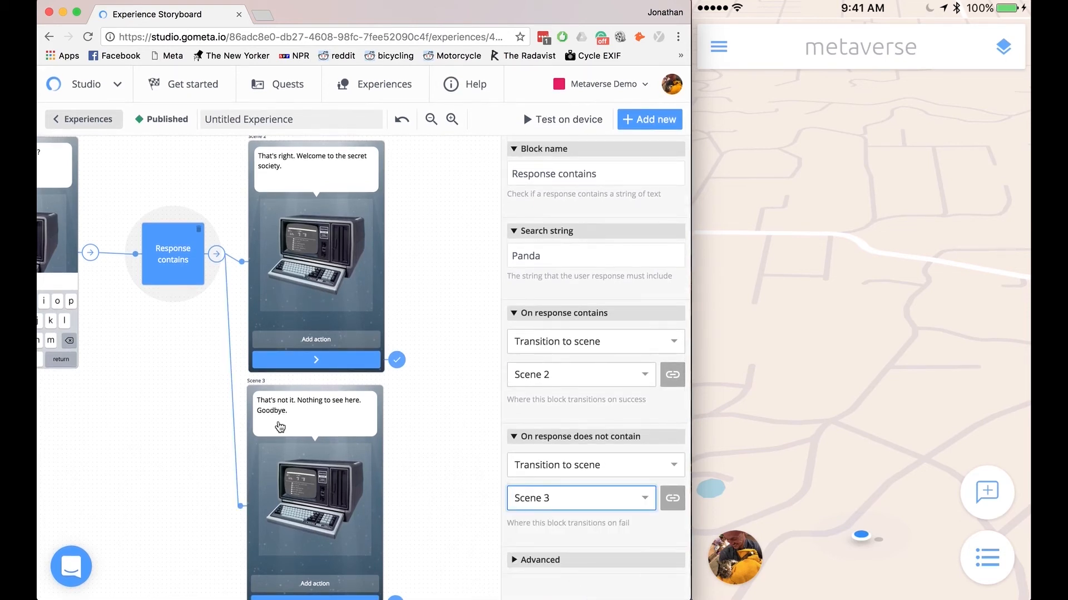
# Start a test of the password experience on a device
pyautogui.click(431, 120)
pyautogui.click(431, 120)
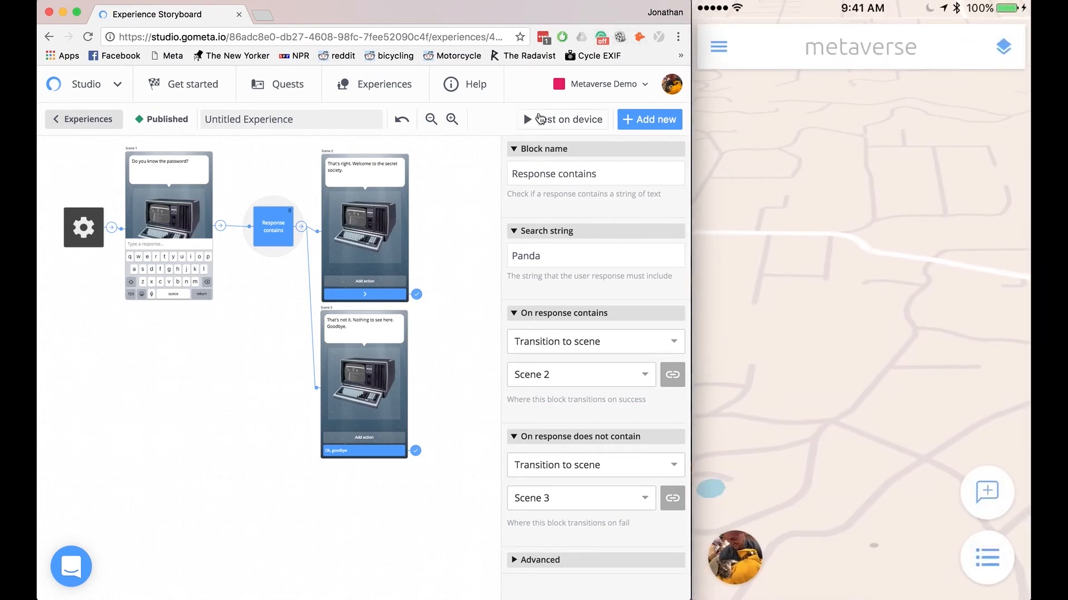
pyautogui.click(539, 120)
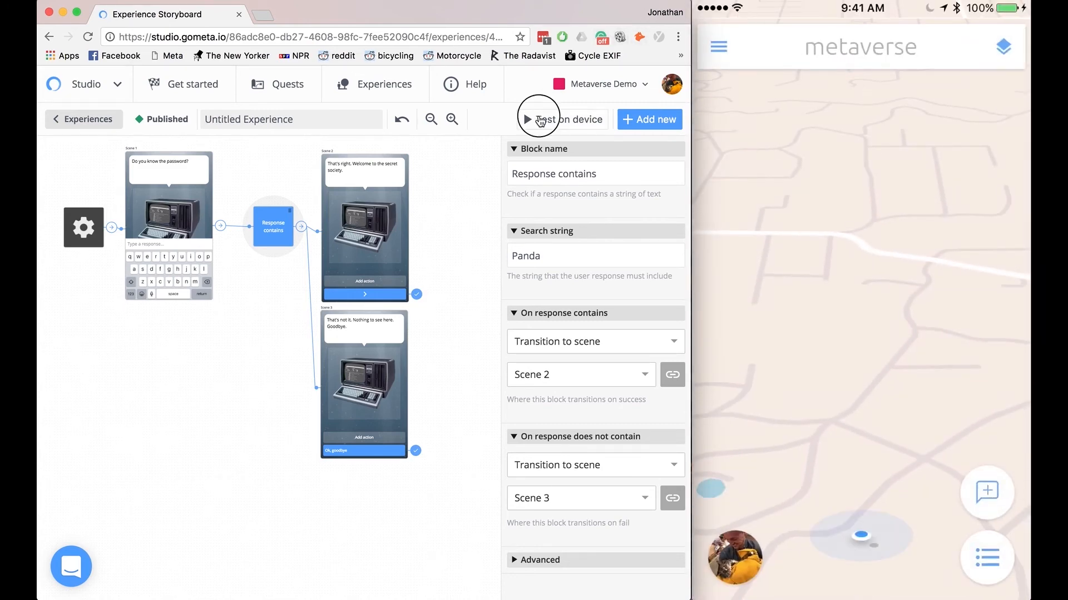